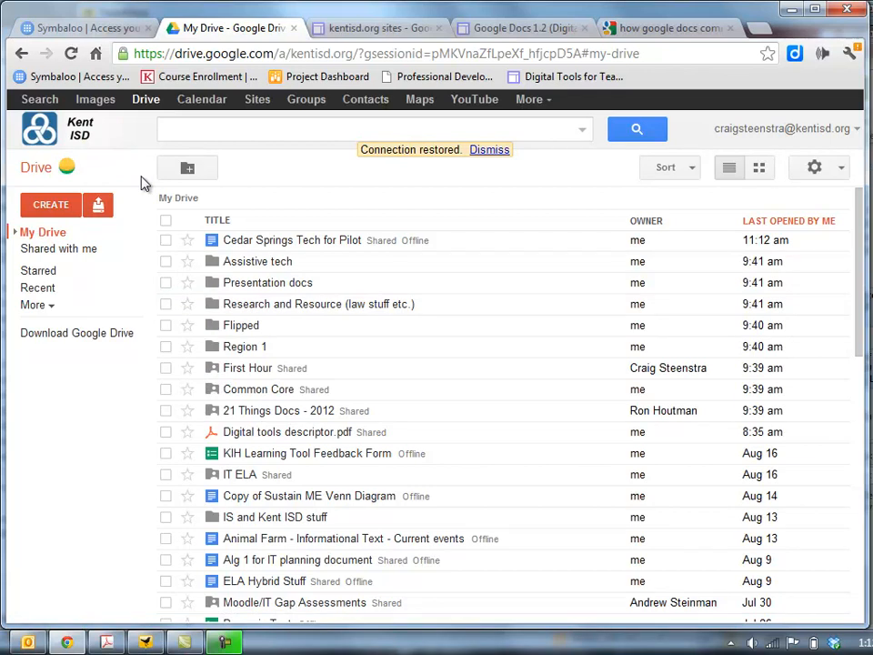
# Create a folder named with the student's surname, first name and 'English 1 1st Hour'.
pyautogui.click(62, 214)
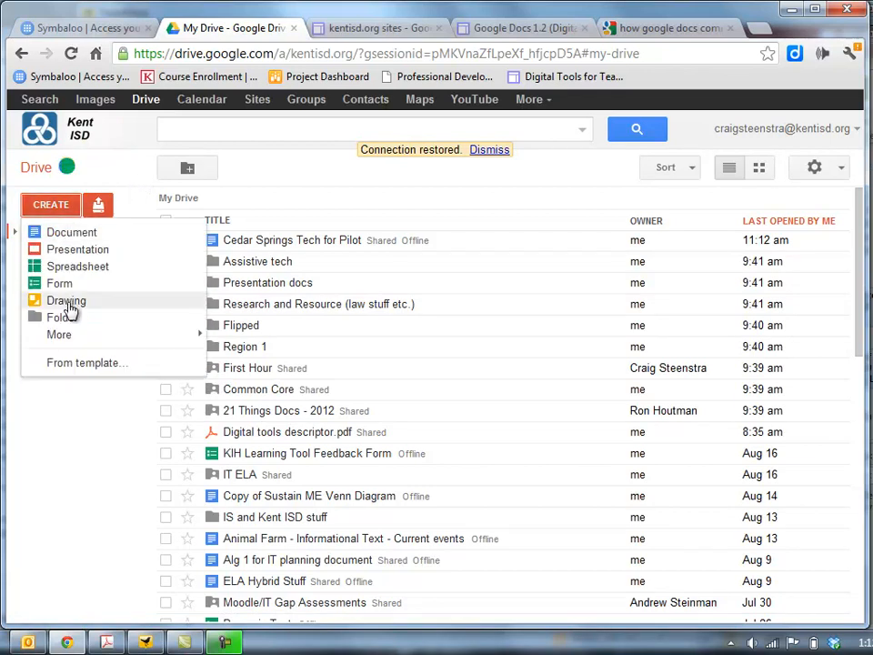
pyautogui.click(62, 317)
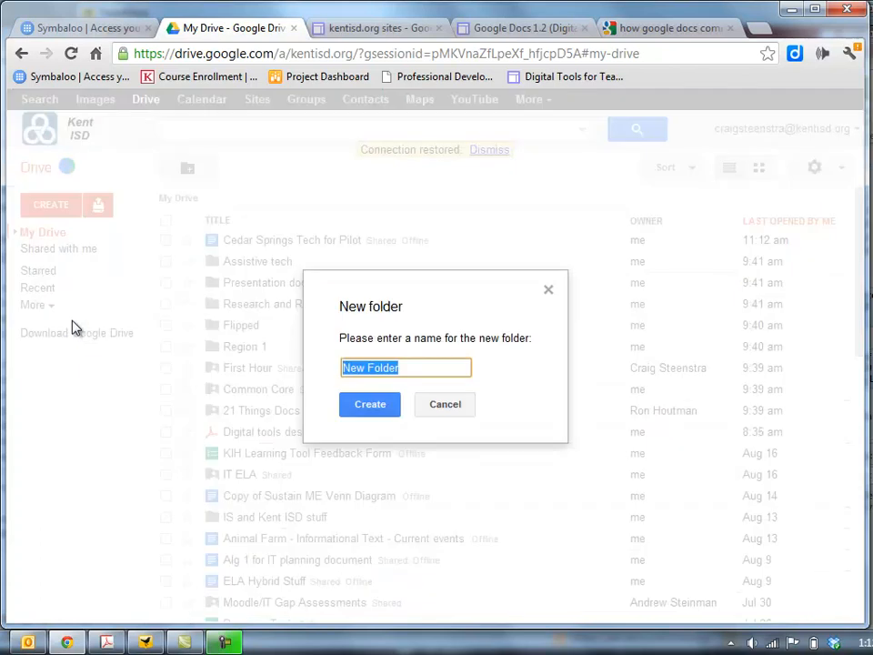
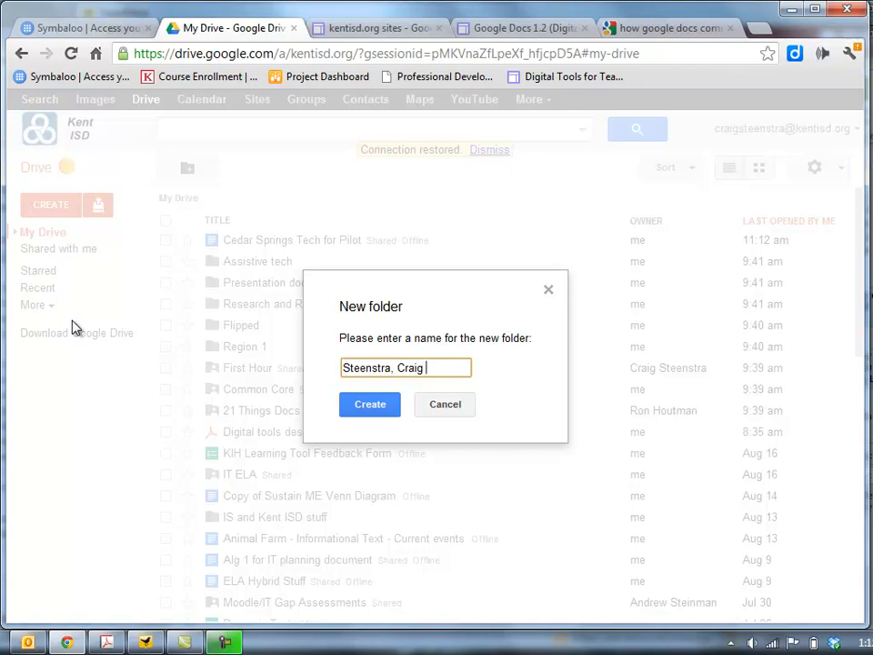
pyautogui.write(' English 1')
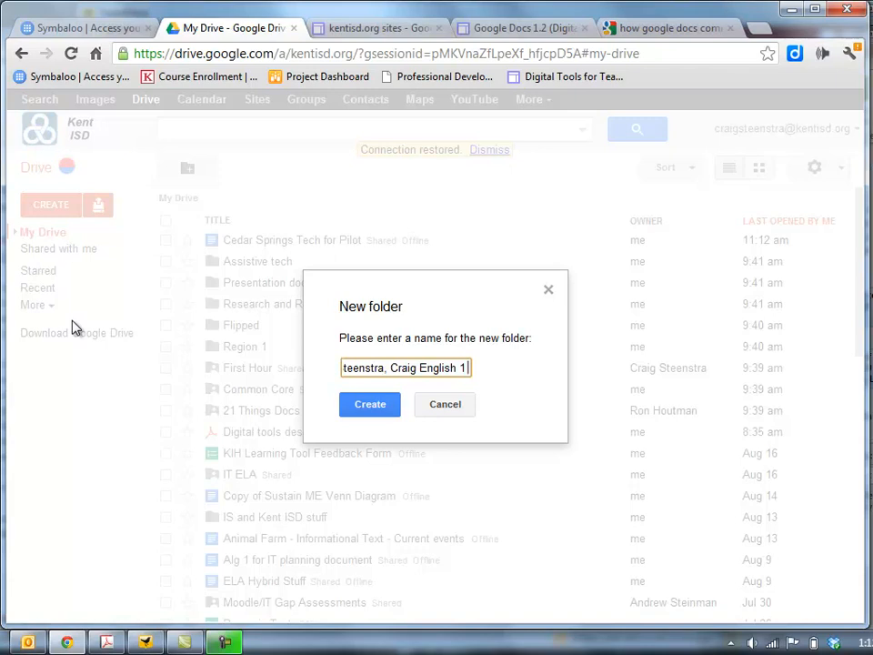
pyautogui.write('1s')
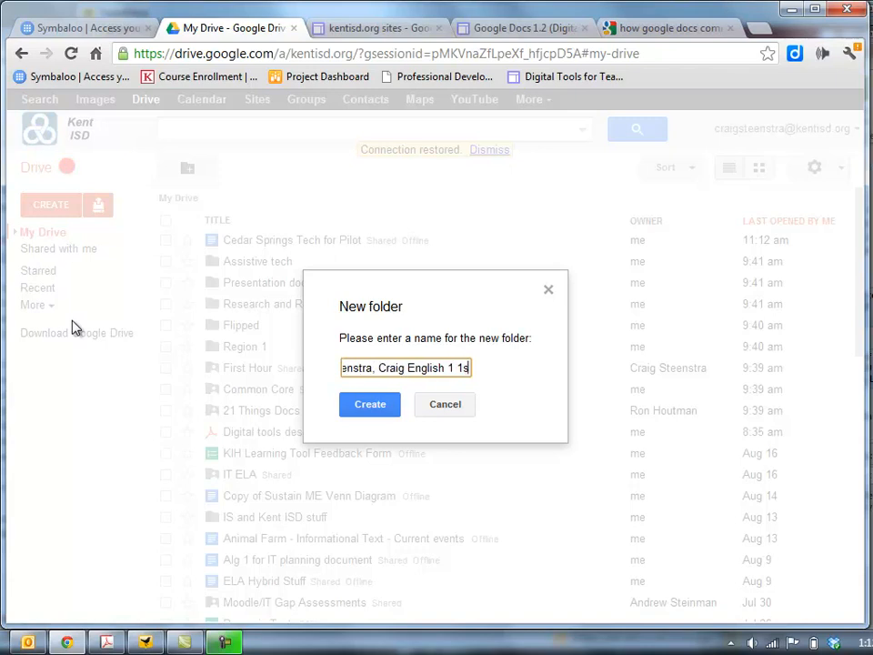
pyautogui.write('t Hour')
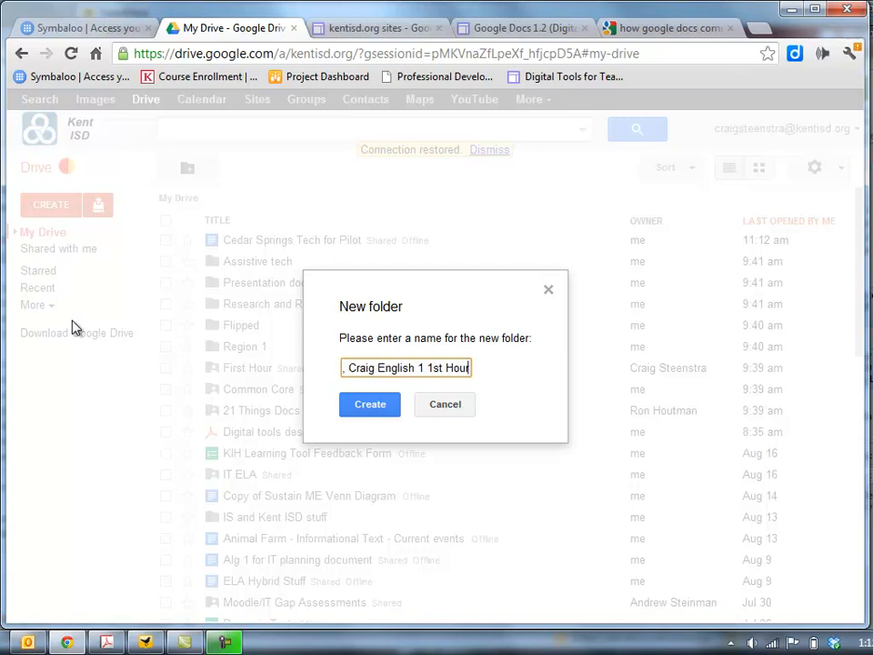
pyautogui.click(361, 408)
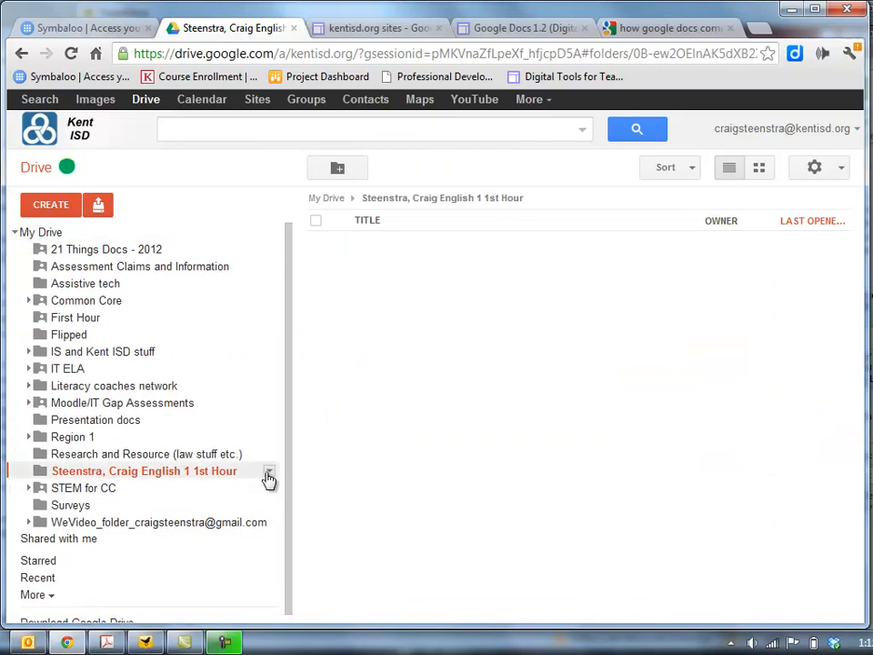
# Give the student's outside school e-mail address edit access, accepting the outside-organization warning.
pyautogui.click(270, 475)
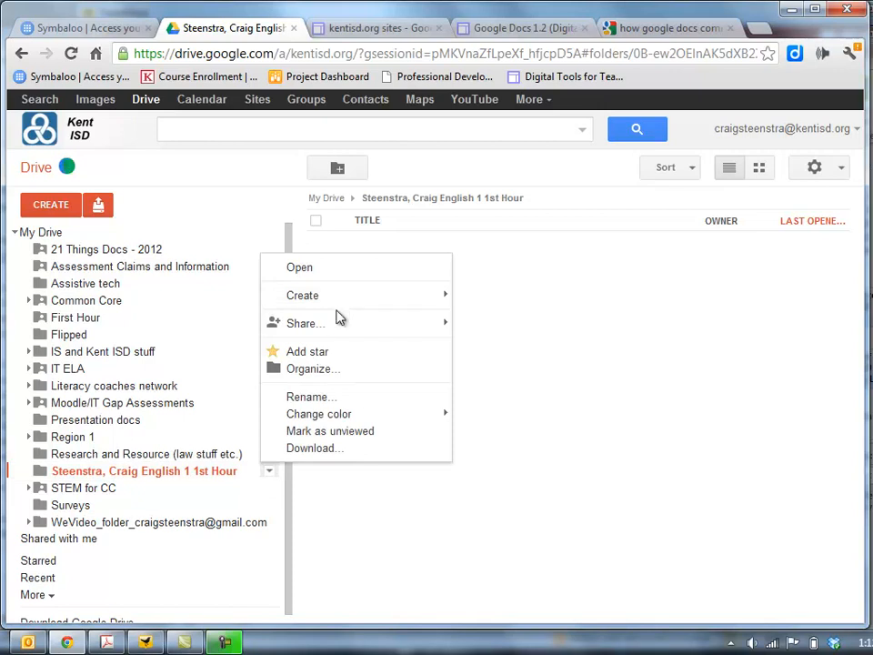
pyautogui.moveTo(339, 326)
pyautogui.click(523, 342)
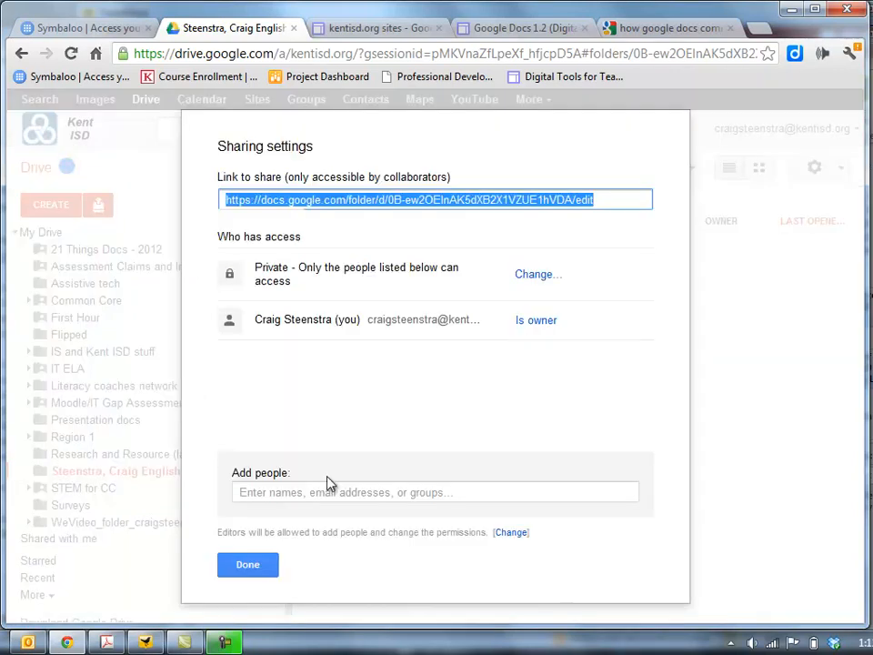
pyautogui.click(321, 491)
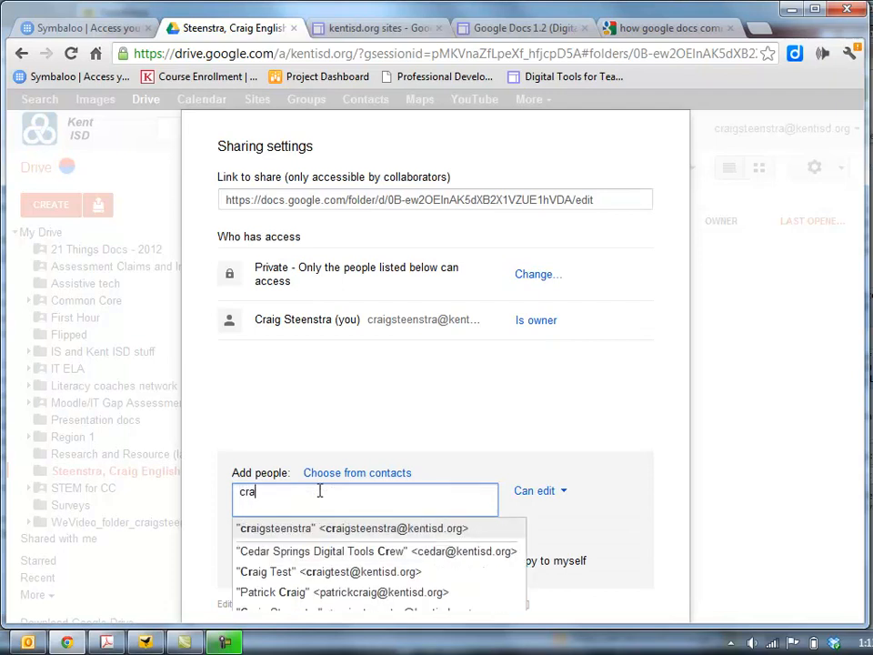
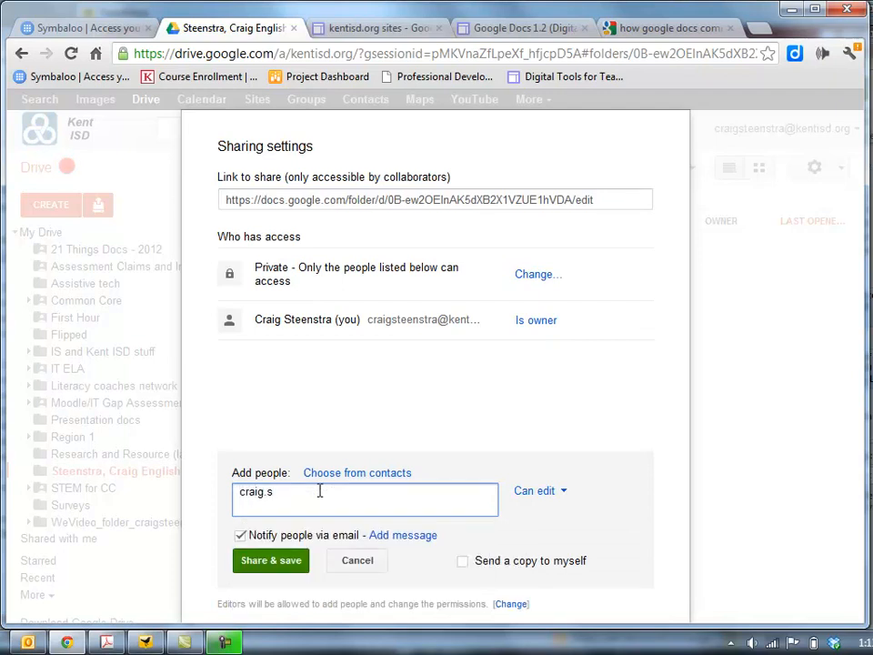
pyautogui.click(264, 564)
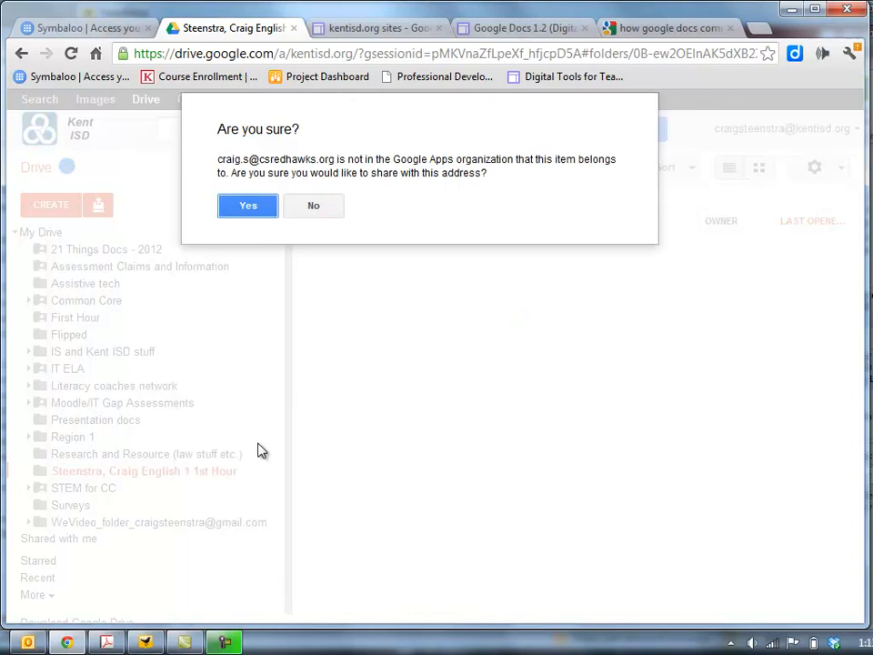
pyautogui.click(258, 204)
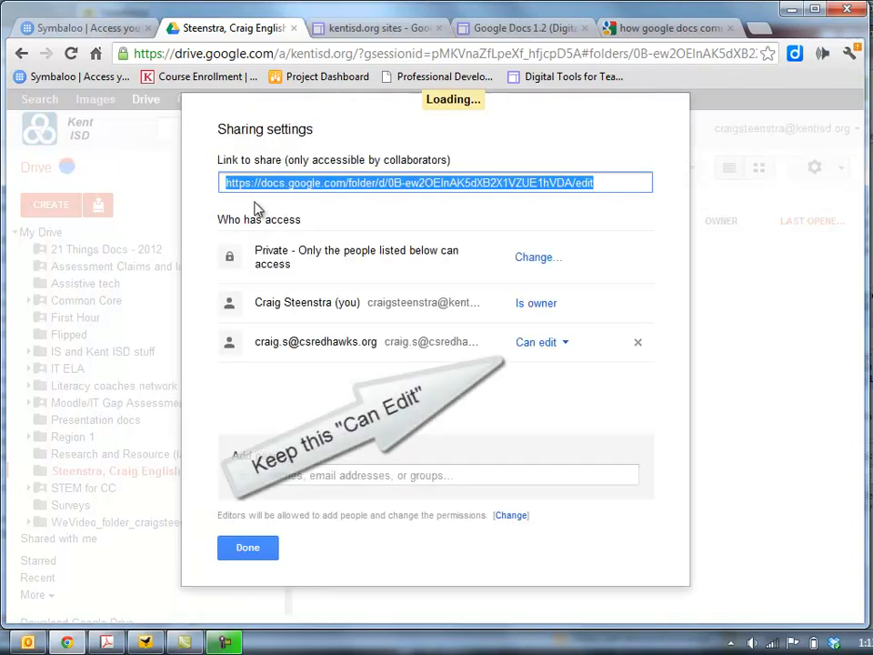
pyautogui.click(248, 547)
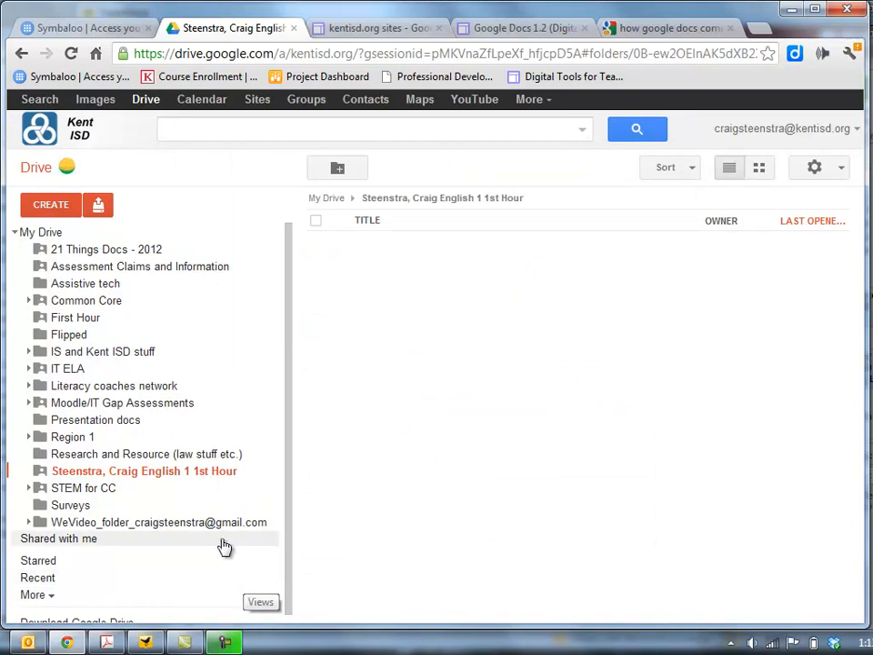
# Return to My Drive, then bring up the student account's My Drive with its Untitled document.
pyautogui.click(44, 232)
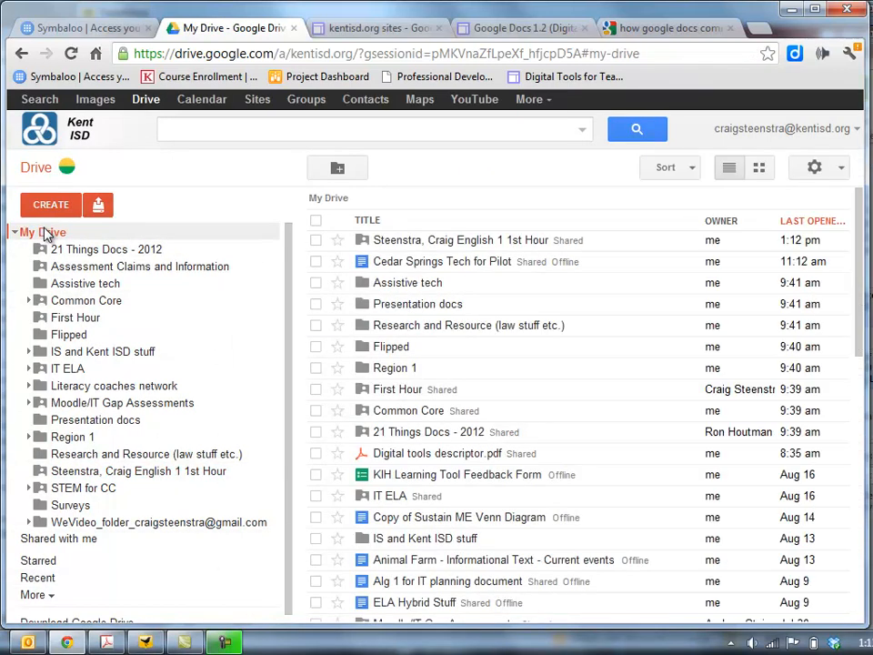
pyautogui.moveTo(397, 261); pyautogui.dragTo(56, 479)
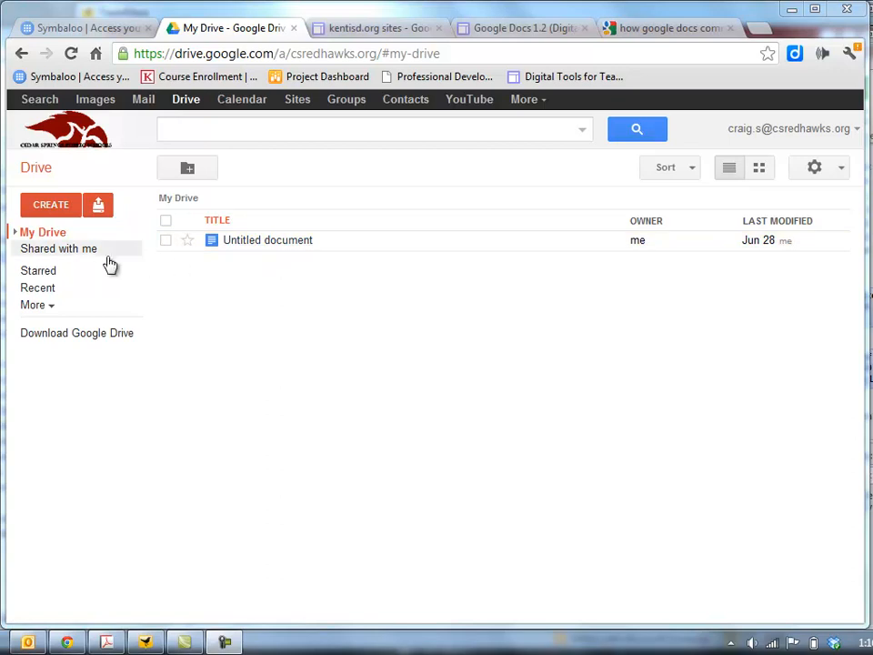
# Check Shared with me, then create an 'English 1 First Hour' folder in the student's My Drive.
pyautogui.click(78, 251)
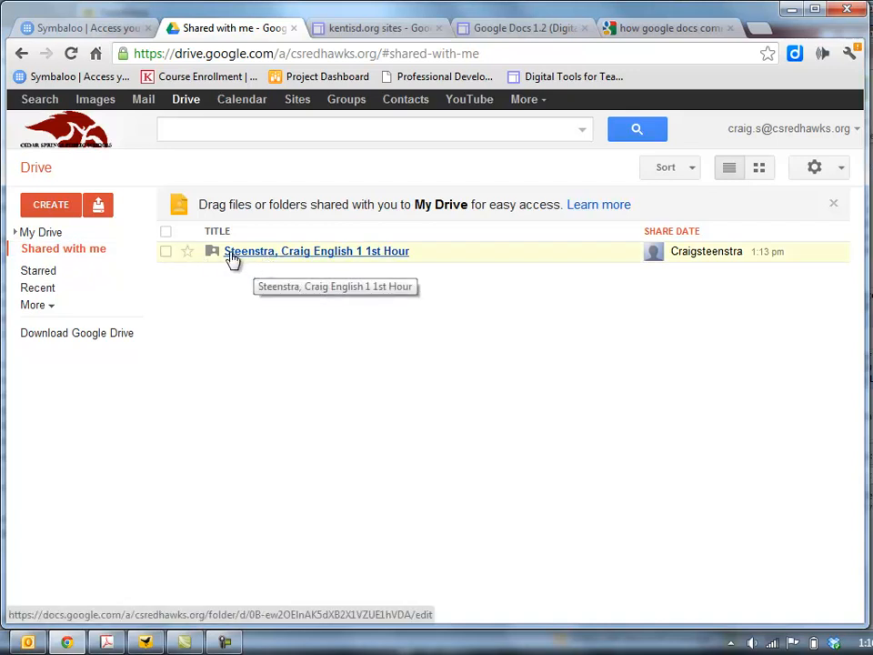
pyautogui.click(57, 235)
pyautogui.click(53, 209)
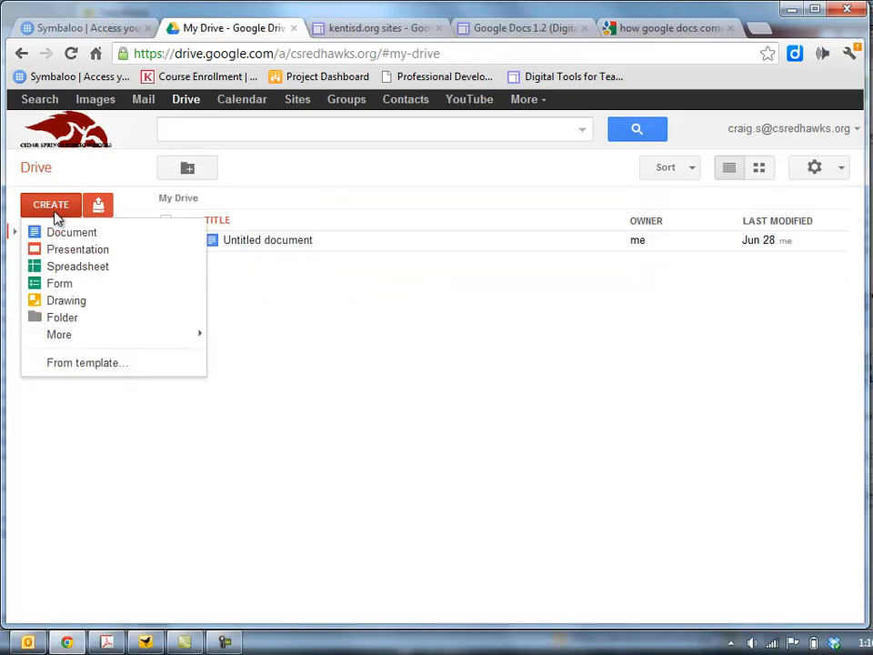
pyautogui.click(64, 318)
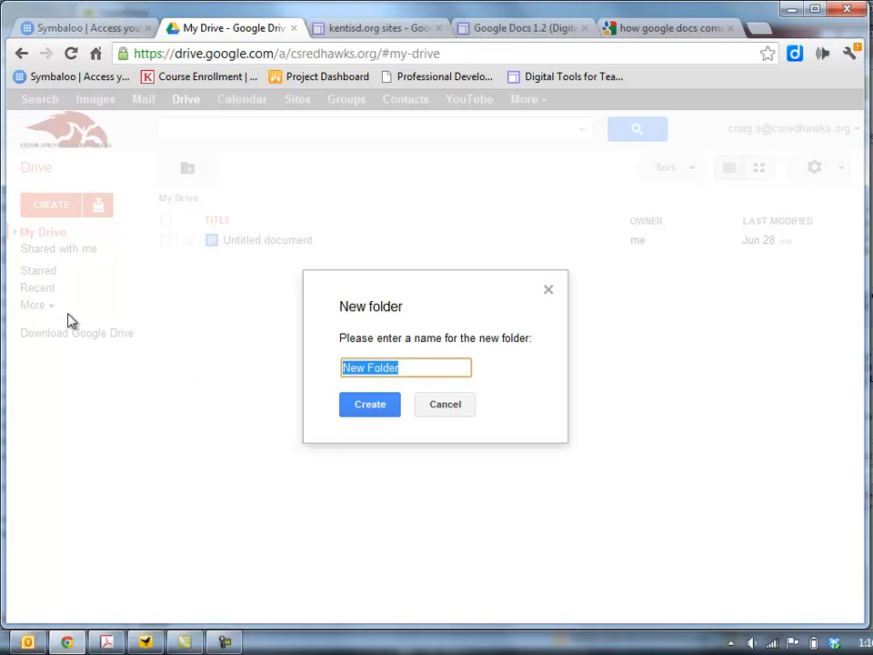
pyautogui.write('English 1 First Hour')
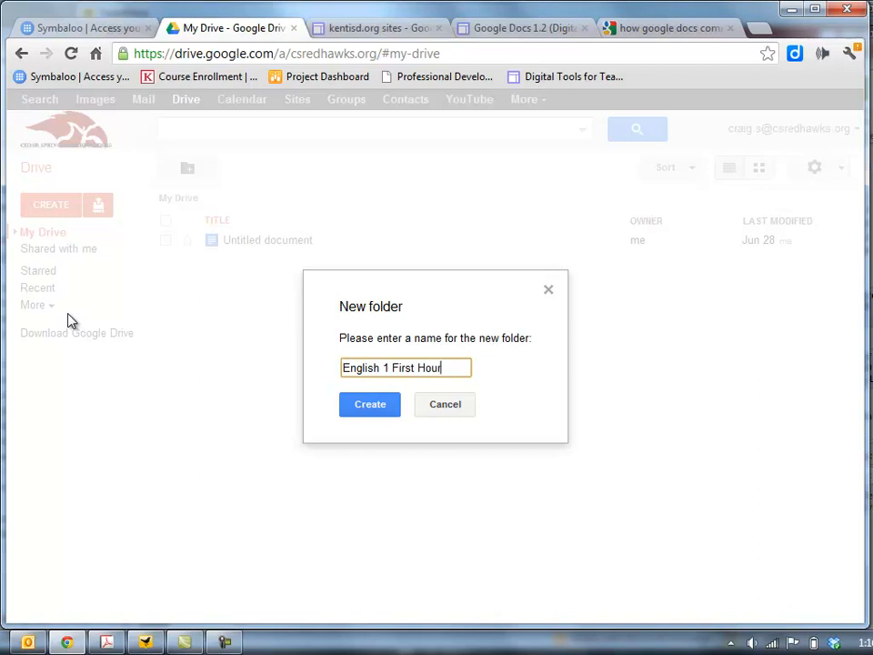
pyautogui.click(358, 409)
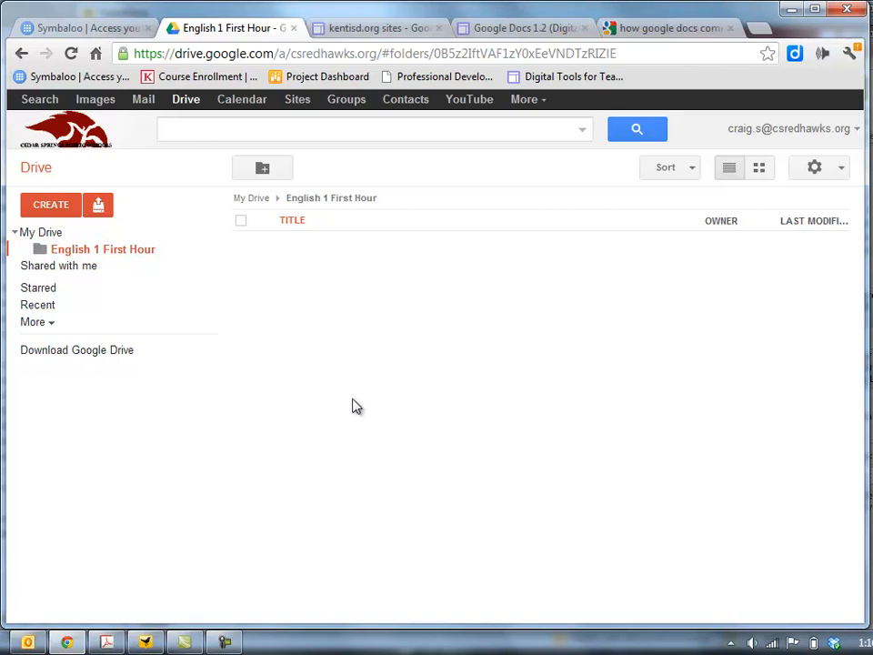
# Drag the shared class folder into 'English 1 First Hour', then open it there.
pyautogui.click(39, 272)
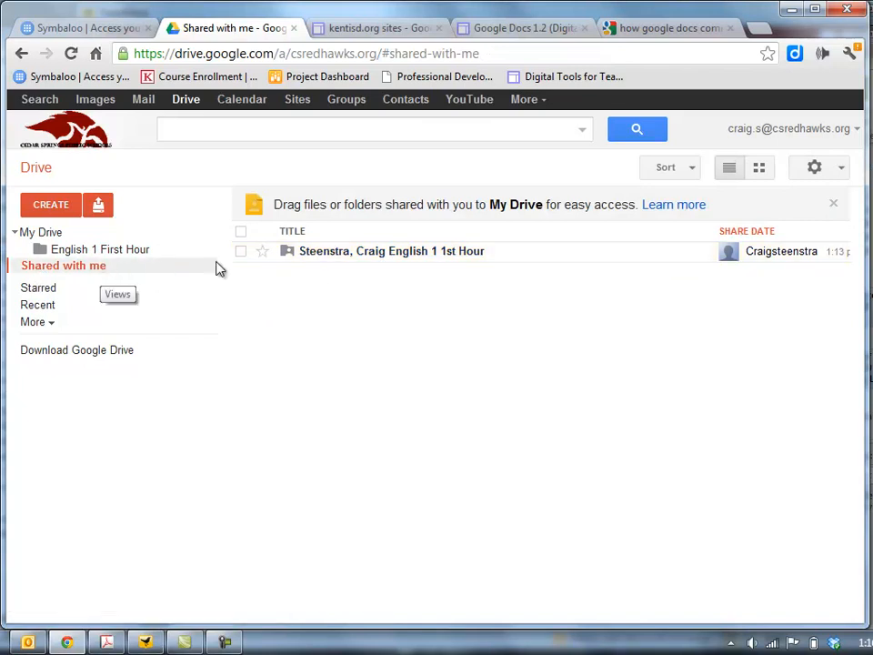
pyautogui.moveTo(340, 259); pyautogui.dragTo(88, 249)
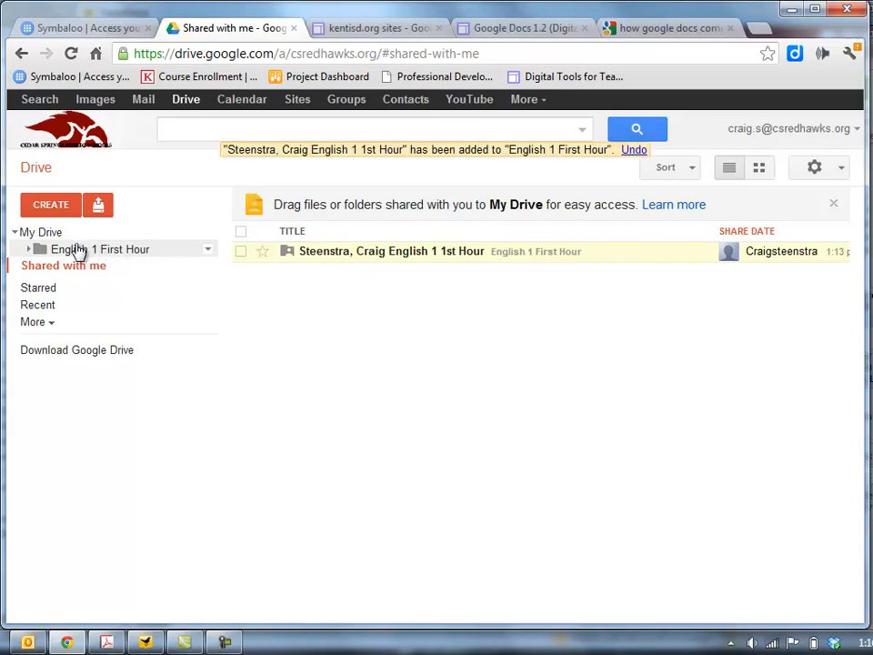
pyautogui.click(42, 235)
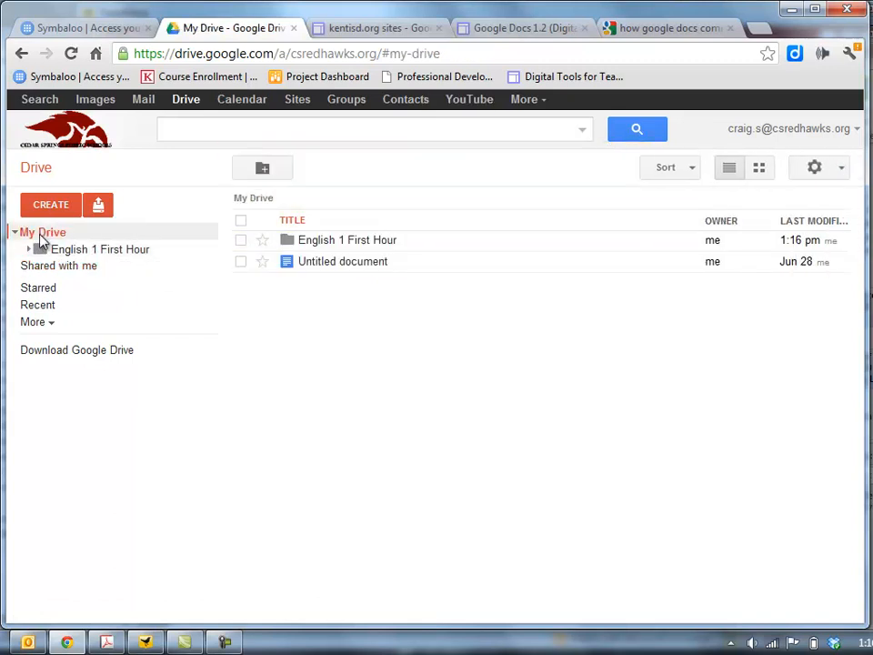
pyautogui.click(72, 253)
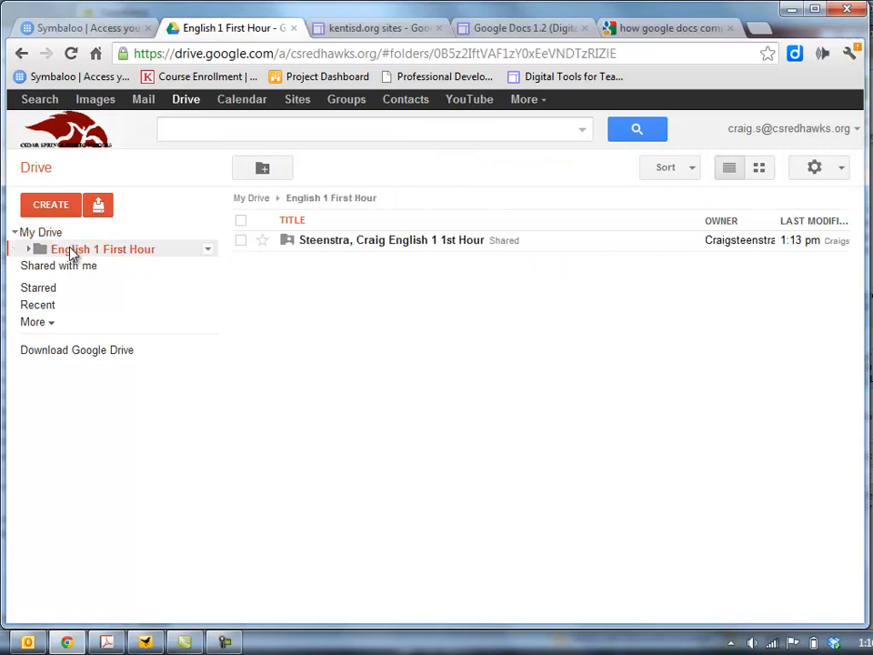
pyautogui.click(330, 241)
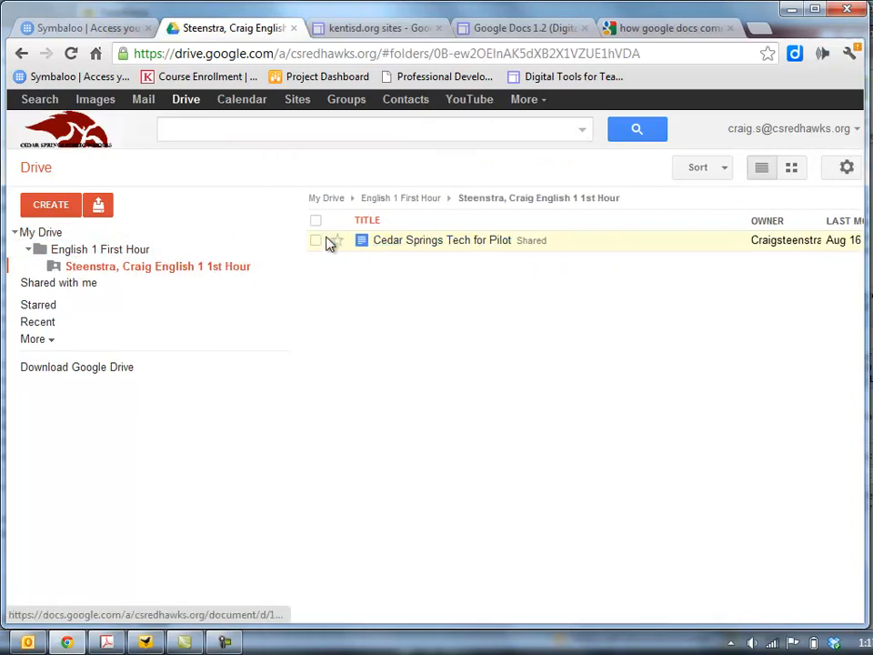
# Open 'Cedar Springs Tech for Pilot', discard an accidental empty comment, and return to Drive.
pyautogui.click(405, 242)
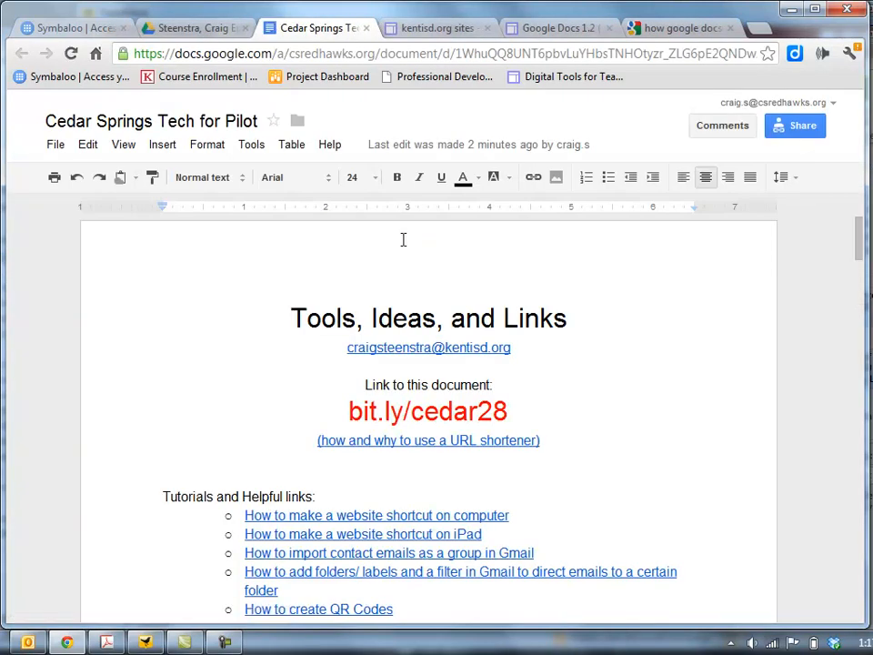
pyautogui.click(161, 145)
pyautogui.click(184, 281)
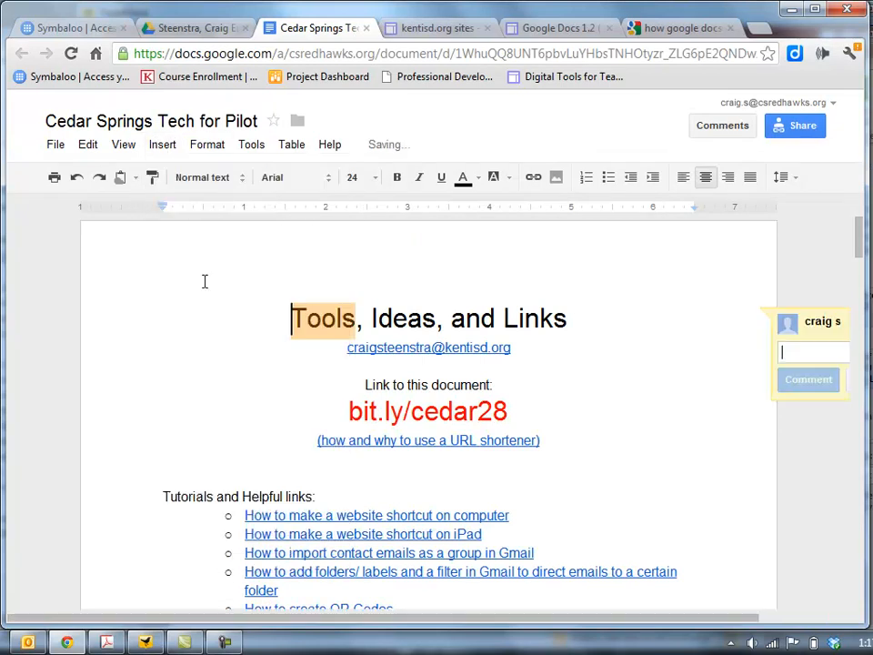
pyautogui.click(641, 475)
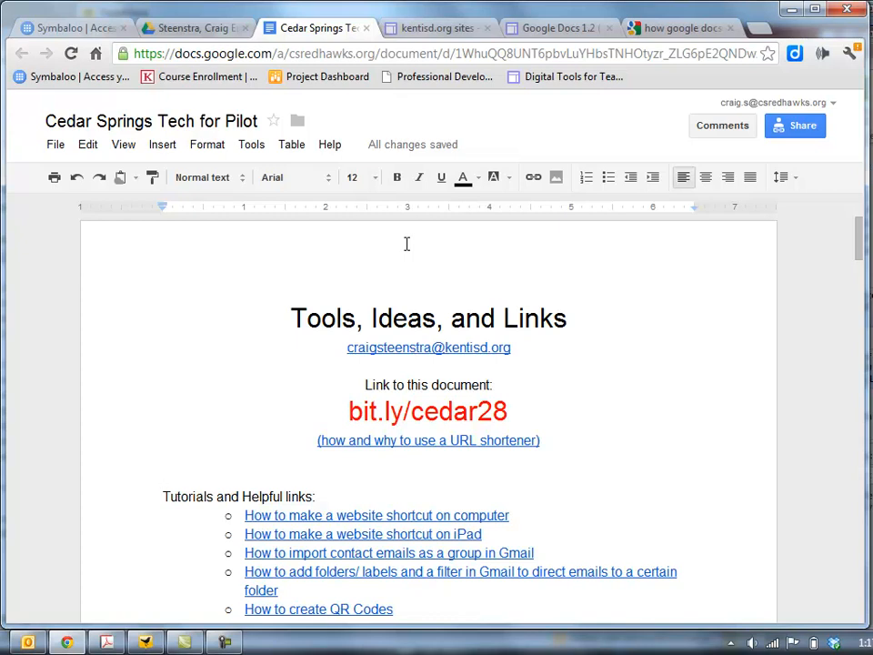
pyautogui.click(214, 37)
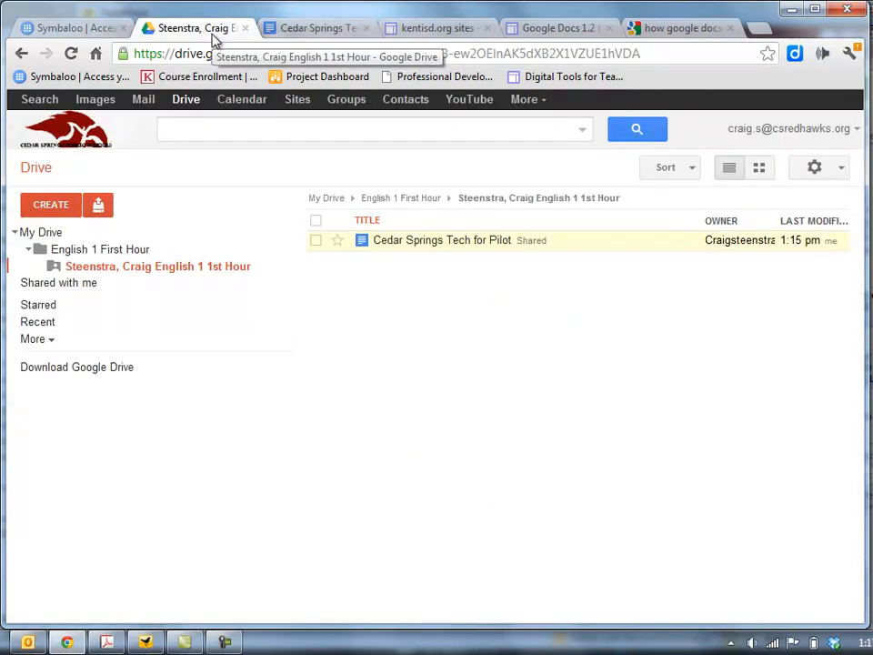
# Drag 'Copy of Sustain ME Venn Diagram' onto the shared class folder in the sidebar tree.
pyautogui.click(94, 255)
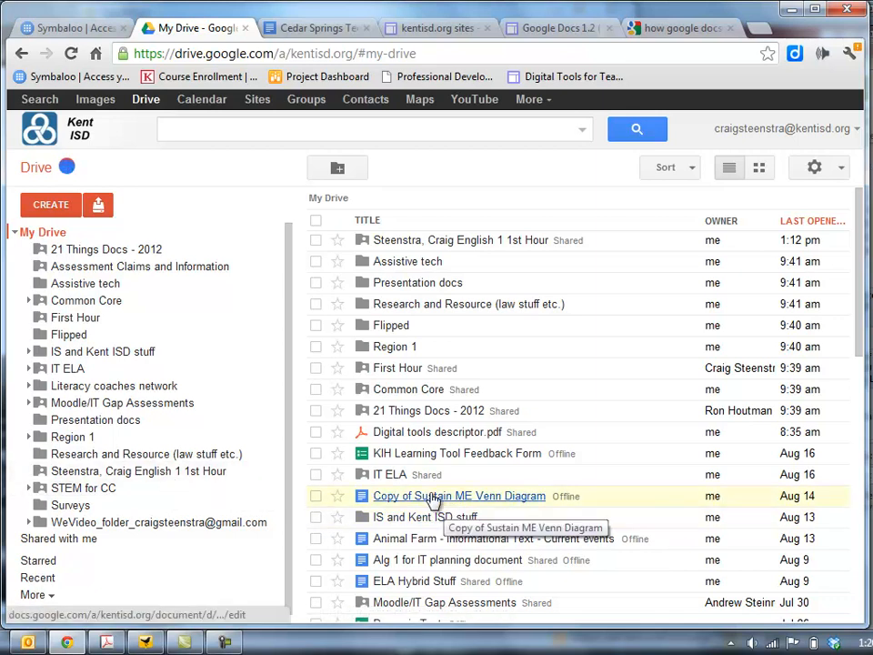
pyautogui.moveTo(434, 502); pyautogui.dragTo(78, 479)
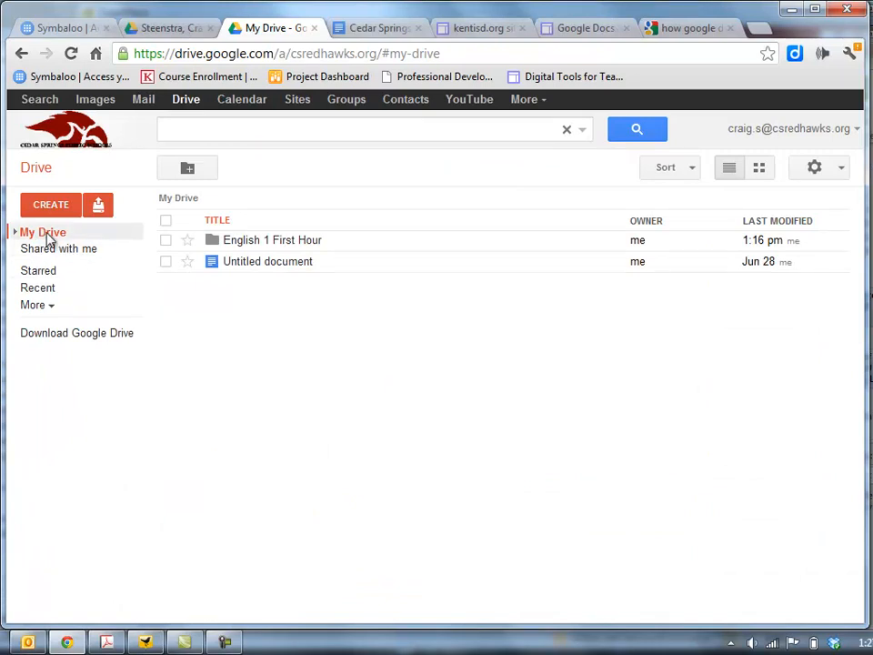
# Open the class folder under English 1 First Hour and confirm the Venn diagram opens there.
pyautogui.click(14, 232)
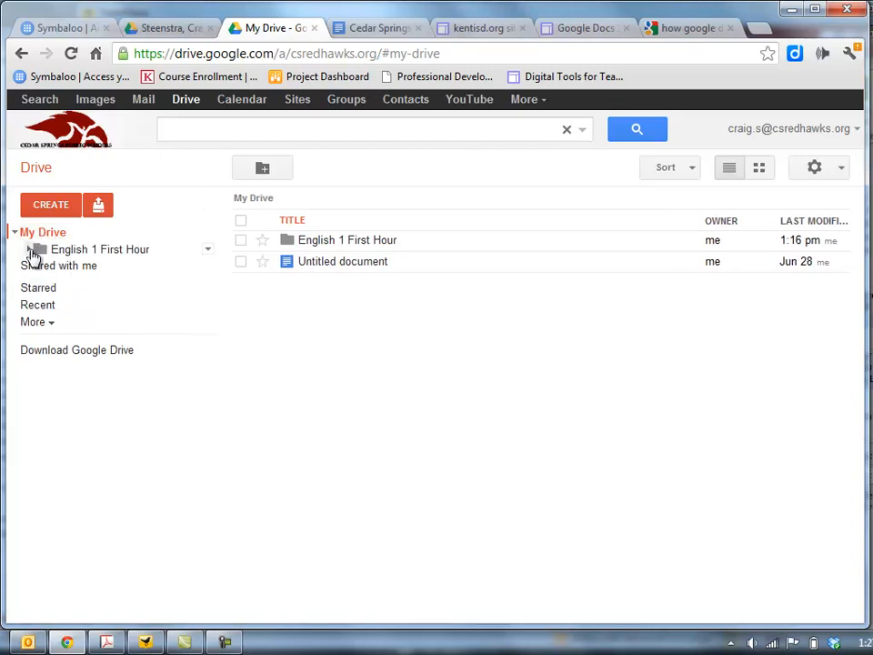
pyautogui.click(29, 250)
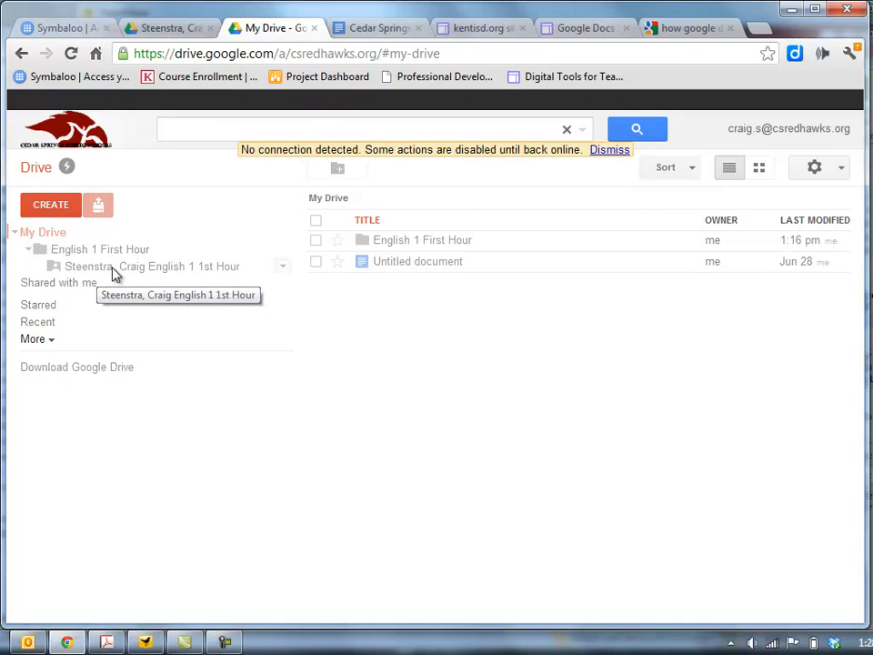
pyautogui.click(622, 150)
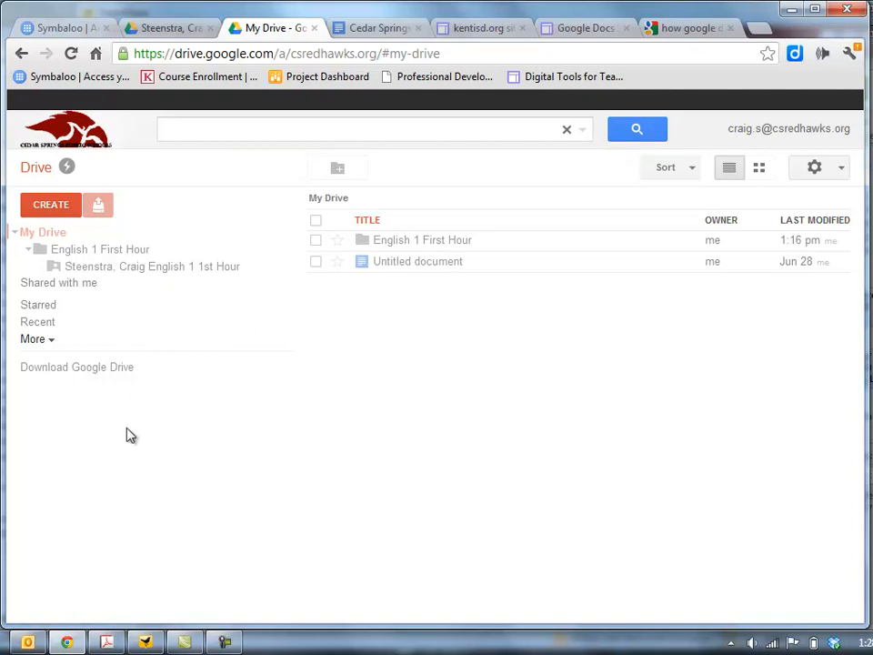
pyautogui.click(173, 271)
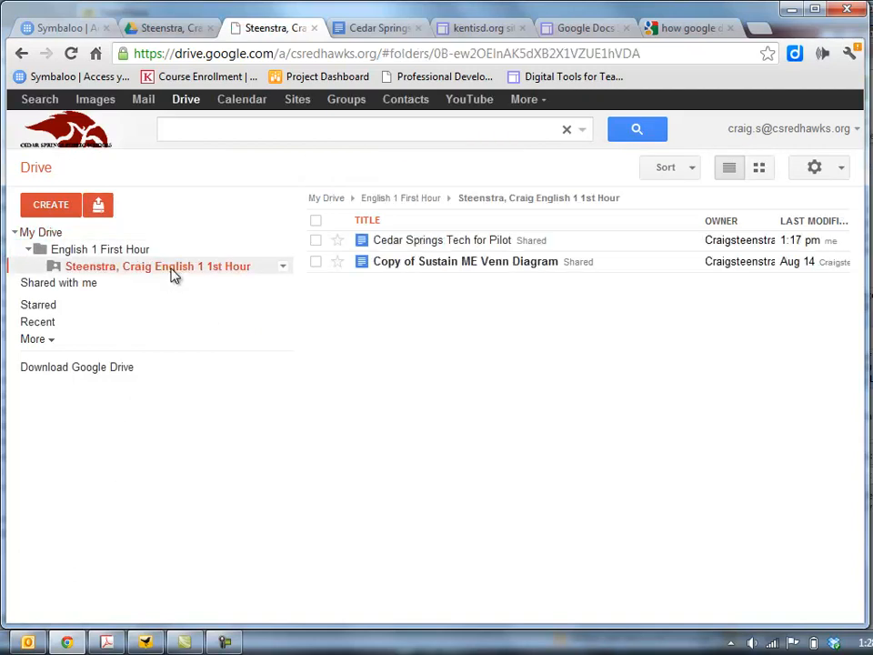
pyautogui.click(405, 268)
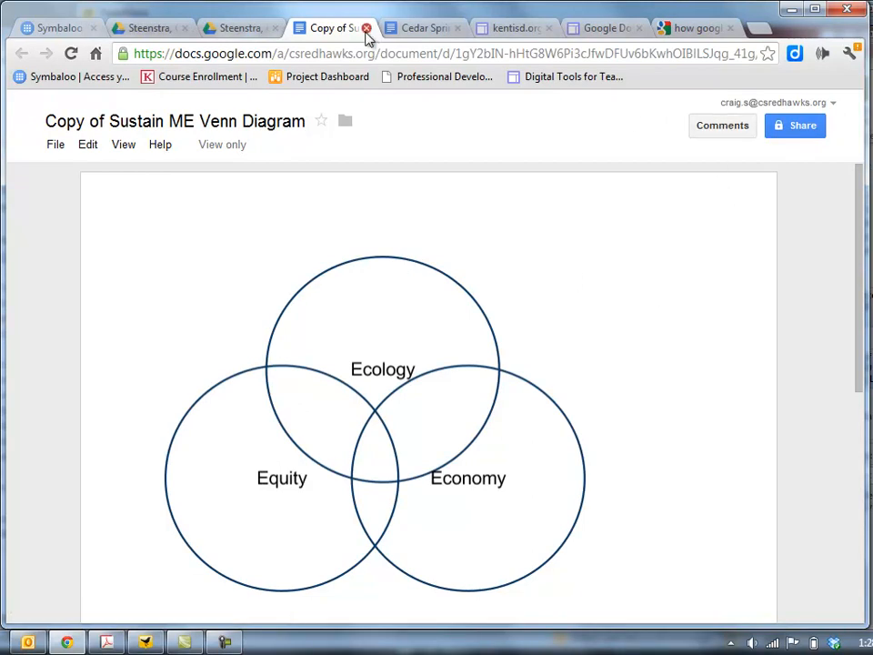
pyautogui.click(367, 29)
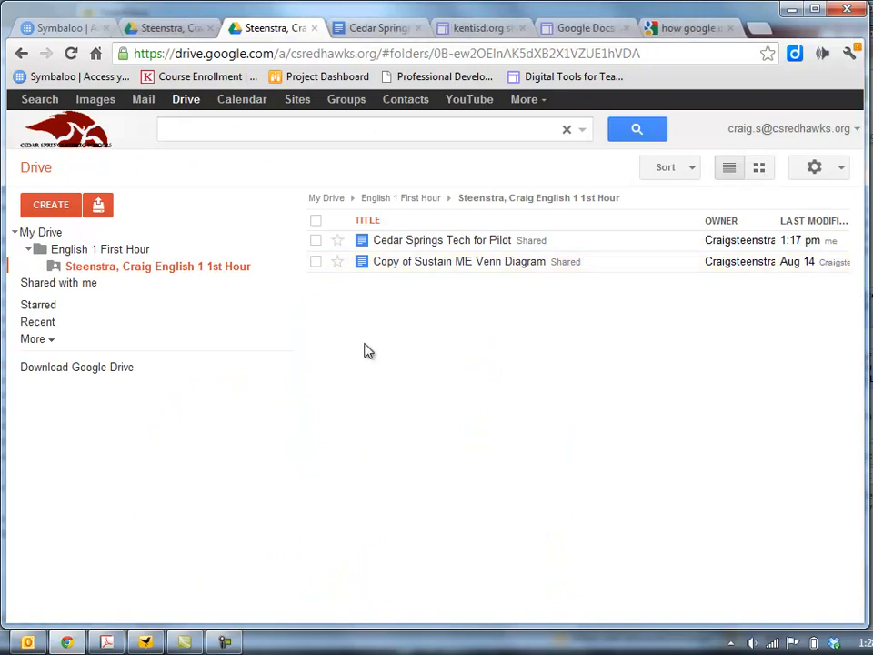